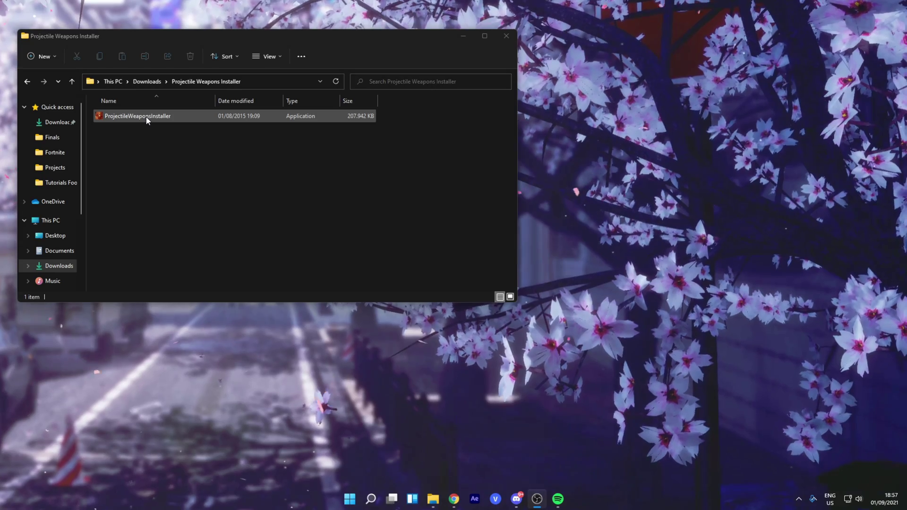
# Run the Projectile Weapons installer, accept the license, and finish the installation
pyautogui.doubleClick(146, 117)
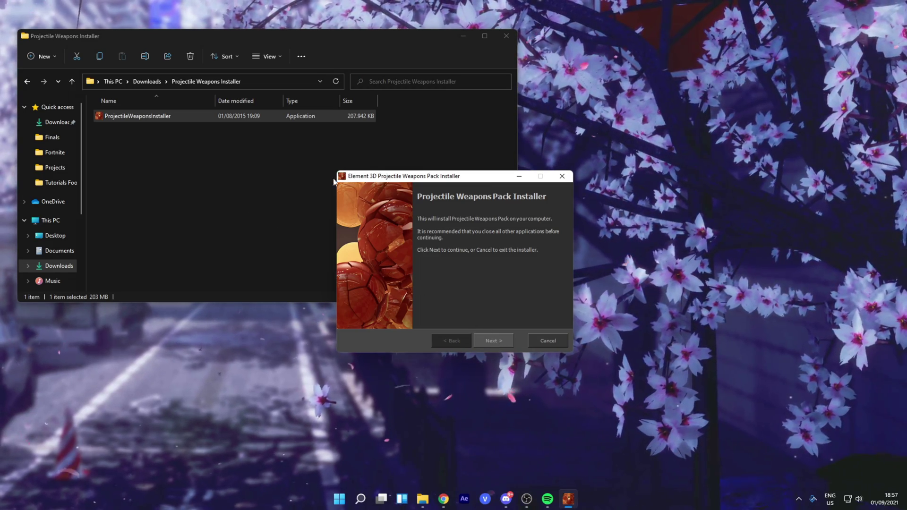
pyautogui.click(495, 341)
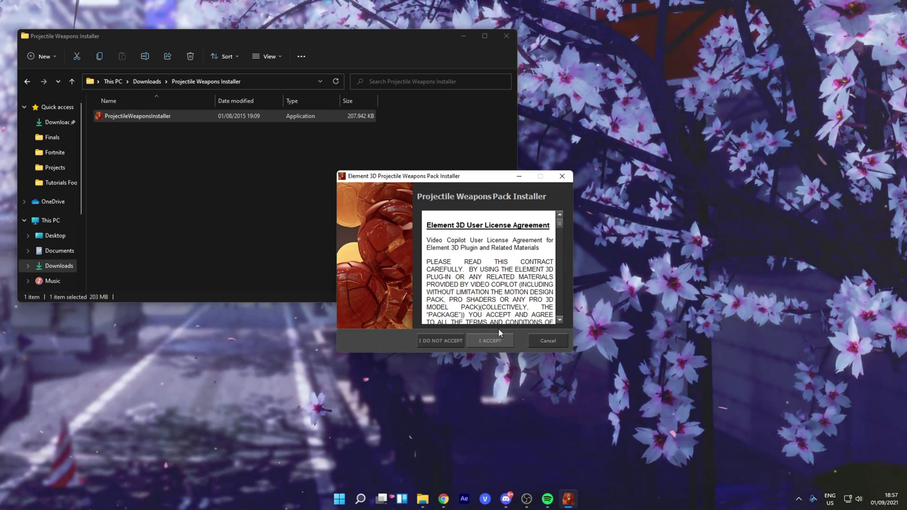
pyautogui.click(492, 341)
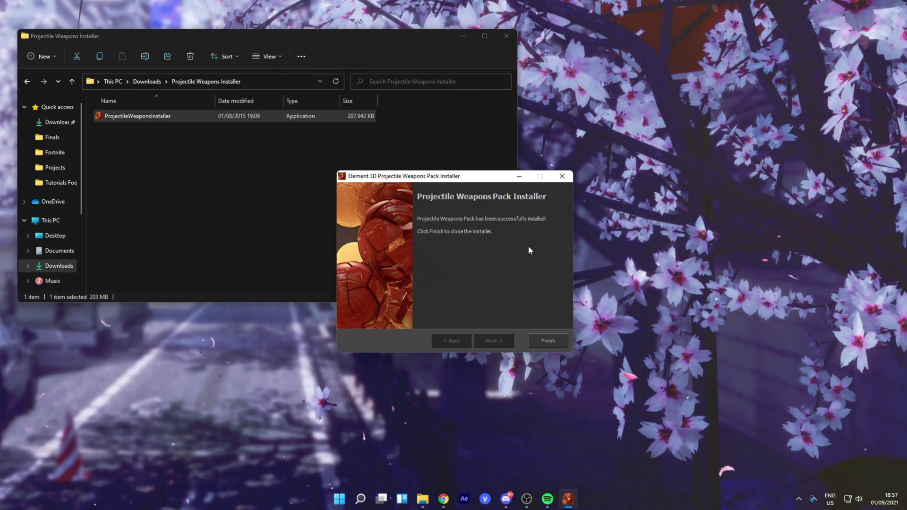
pyautogui.click(549, 340)
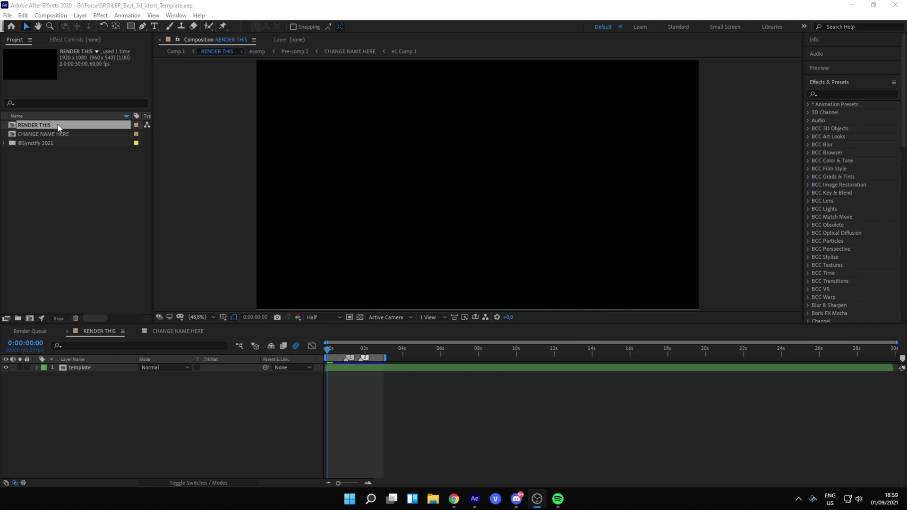
# Select the RENDER THIS composition in the Project panel
pyautogui.click(39, 136)
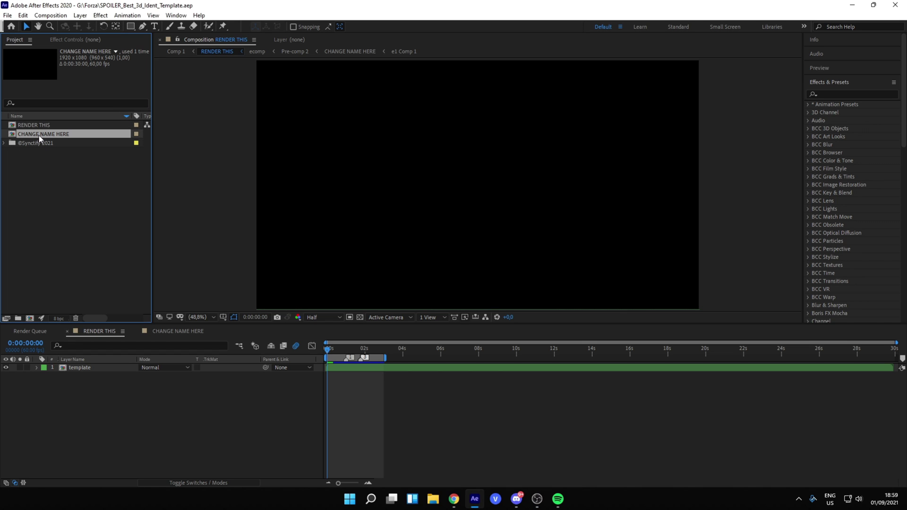
pyautogui.click(59, 169)
pyautogui.click(55, 127)
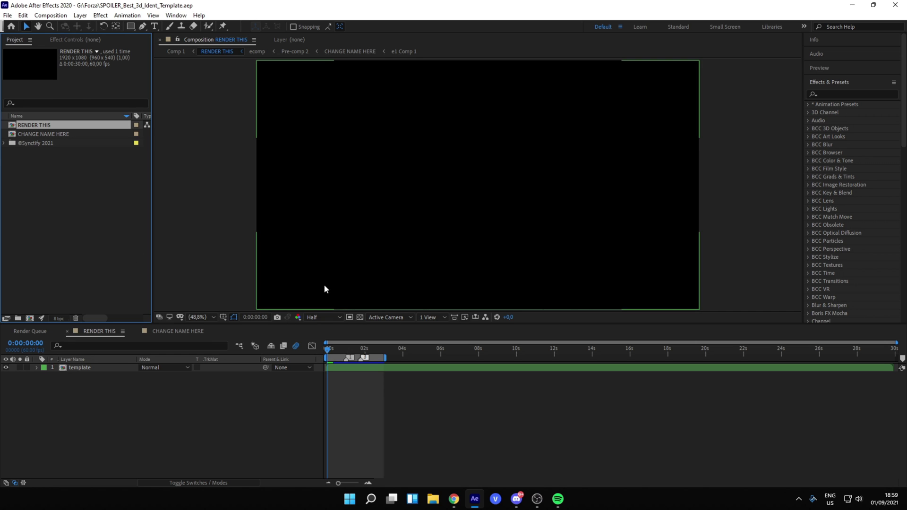
# Scrub RENDER THIS through the gun and text animation, then back to the start
pyautogui.click(331, 350)
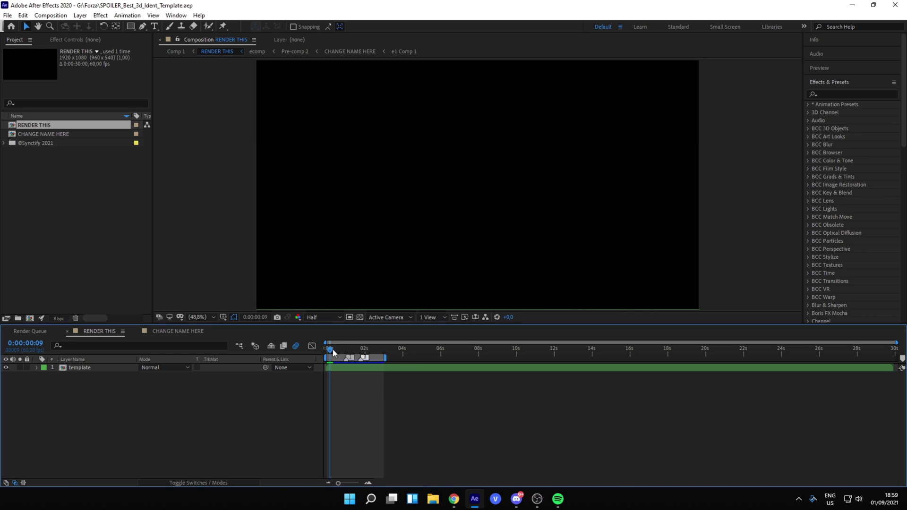
pyautogui.moveTo(332, 353); pyautogui.dragTo(337, 352)
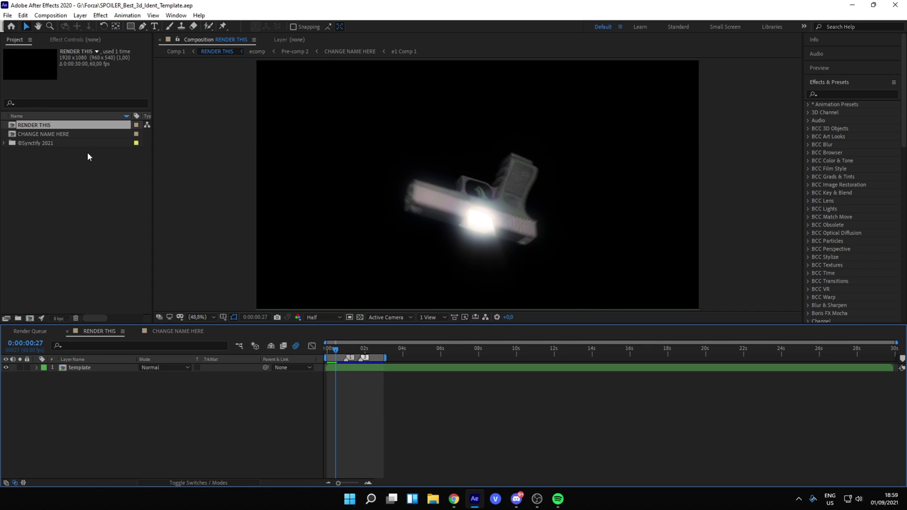
pyautogui.moveTo(336, 354); pyautogui.dragTo(347, 350)
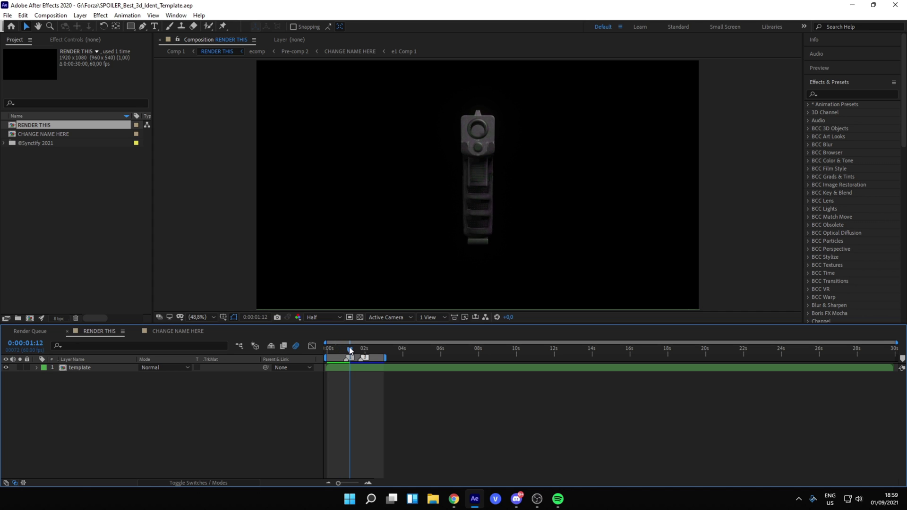
pyautogui.moveTo(351, 350)
pyautogui.mouseDown()
pyautogui.moveTo(377, 355)
pyautogui.moveTo(349, 357)
pyautogui.mouseUp()
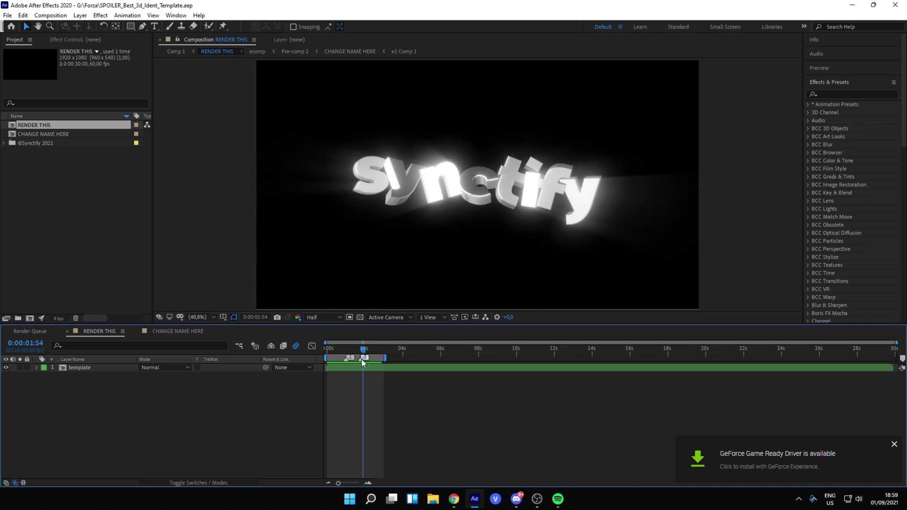
pyautogui.click(895, 450)
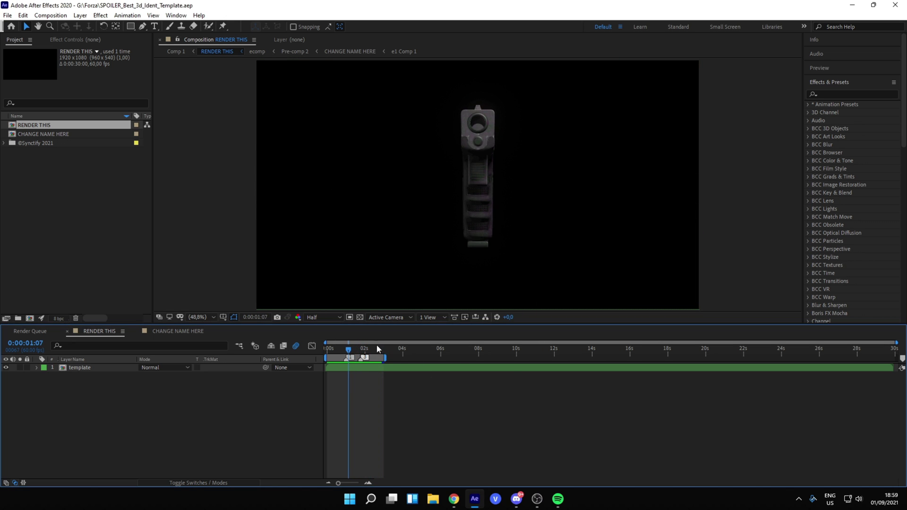
pyautogui.moveTo(347, 354); pyautogui.dragTo(326, 359)
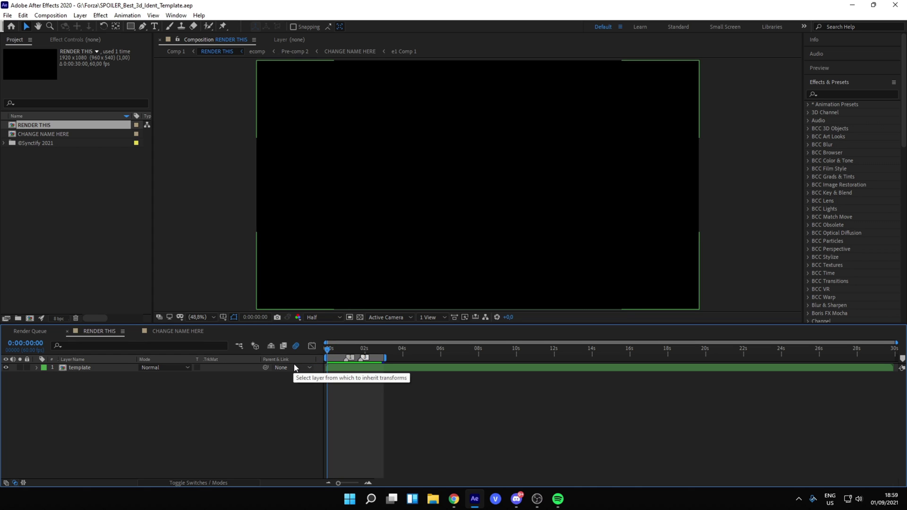
pyautogui.moveTo(176, 331)
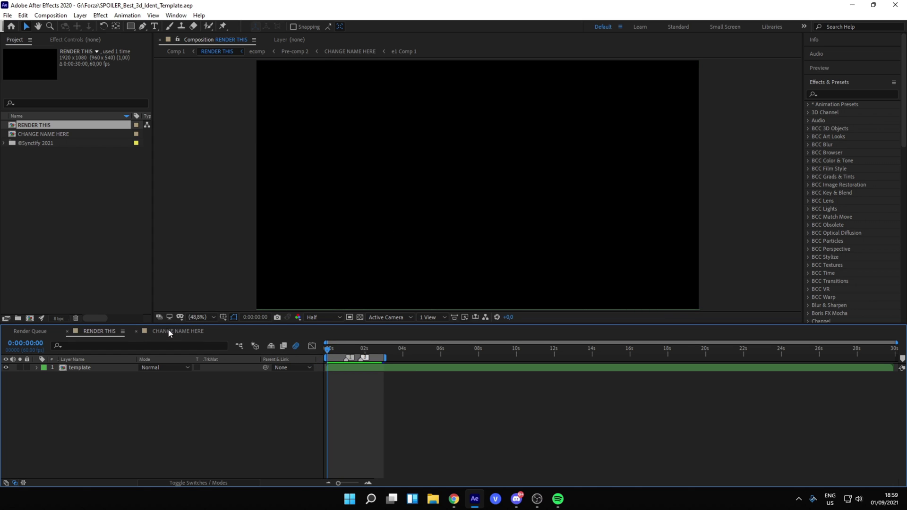
# Open CHANGE NAME HERE and select its e1 Comp 1, synctify and e3 layers
pyautogui.click(182, 333)
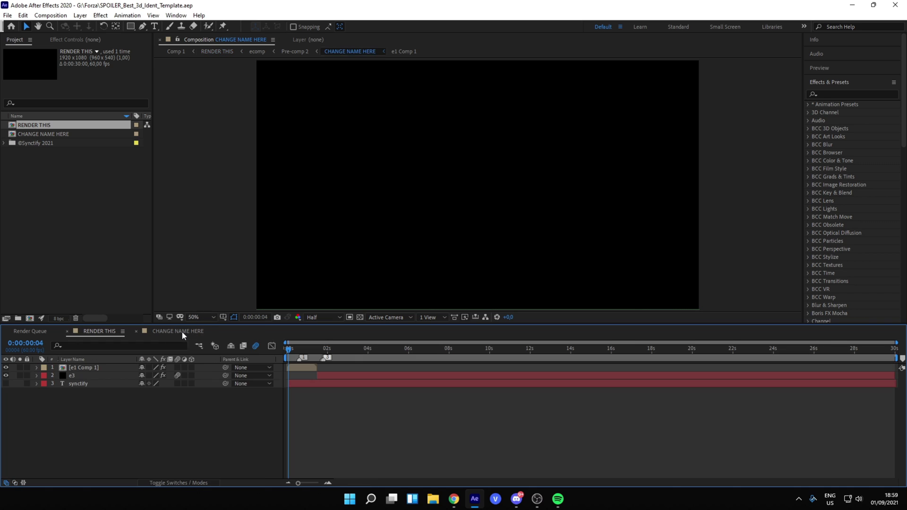
pyautogui.click(83, 368)
pyautogui.click(331, 438)
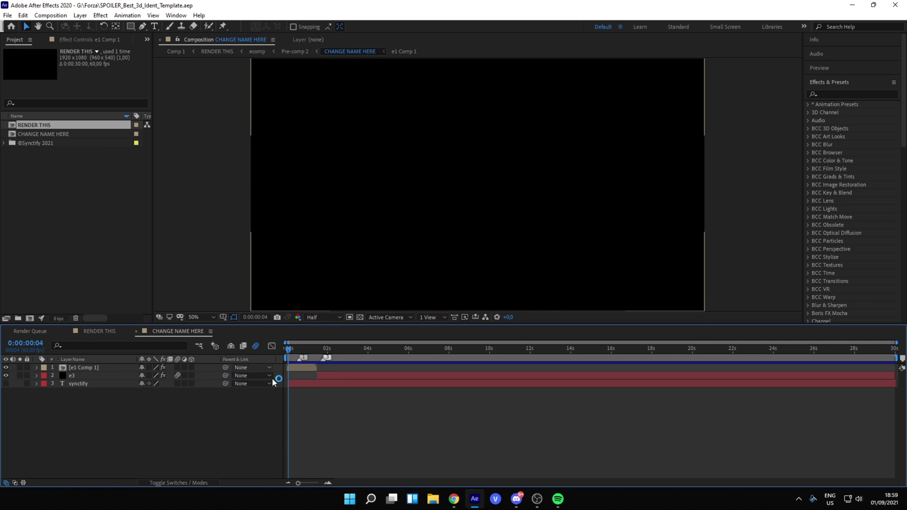
pyautogui.click(76, 385)
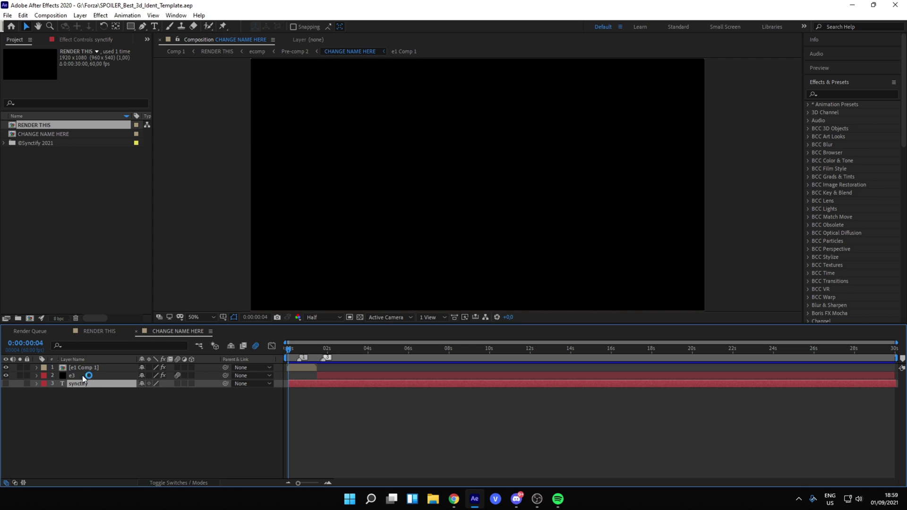
pyautogui.click(86, 376)
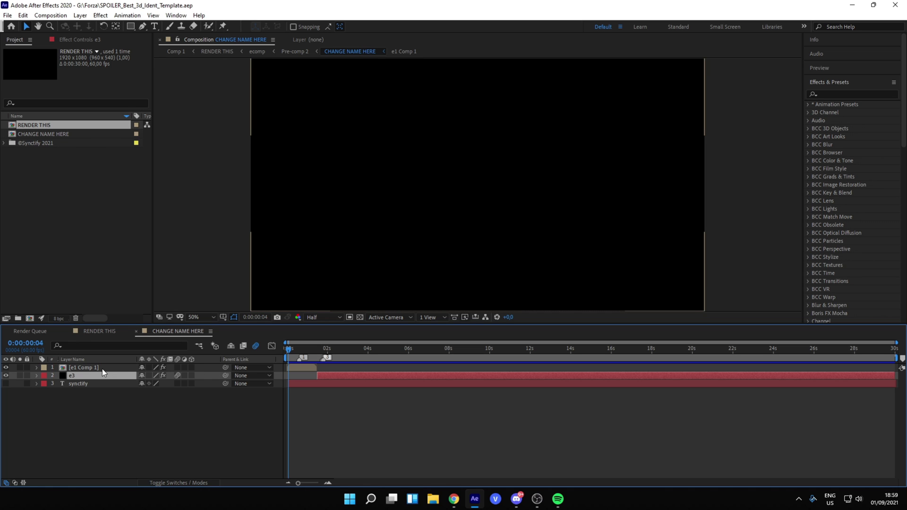
pyautogui.click(84, 367)
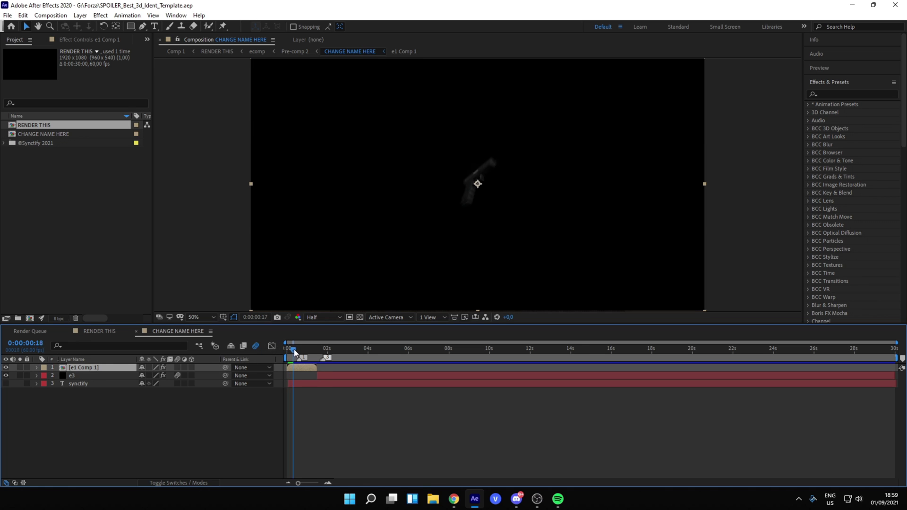
# Scrub through the glowing gun animation and make the synctify text layer visible
pyautogui.moveTo(295, 349); pyautogui.dragTo(290, 350)
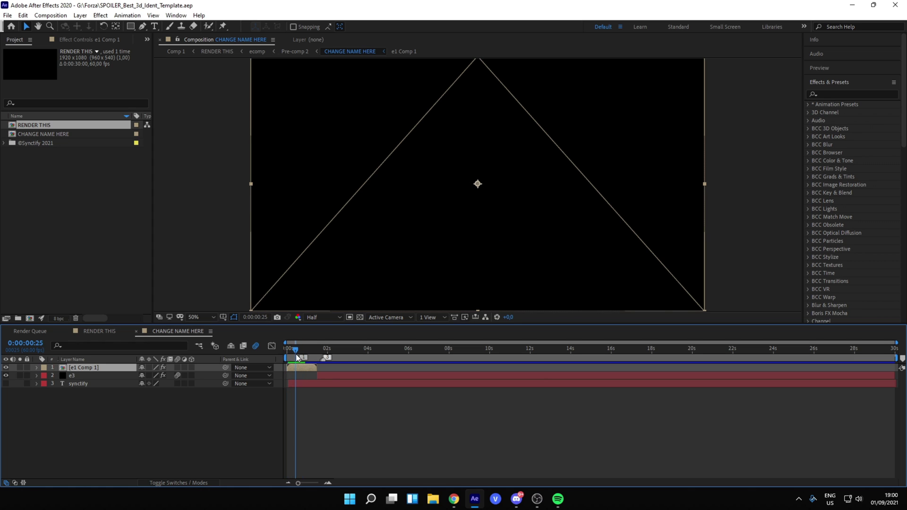
pyautogui.moveTo(298, 357); pyautogui.dragTo(310, 360)
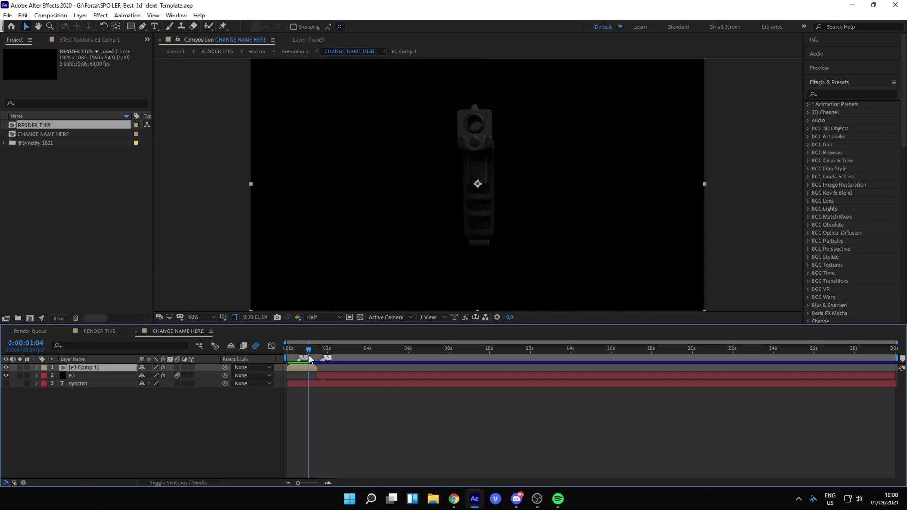
pyautogui.click(6, 385)
# Retype the synctify text as 'name', then scrub to check the renamed 3D text
pyautogui.click(78, 383)
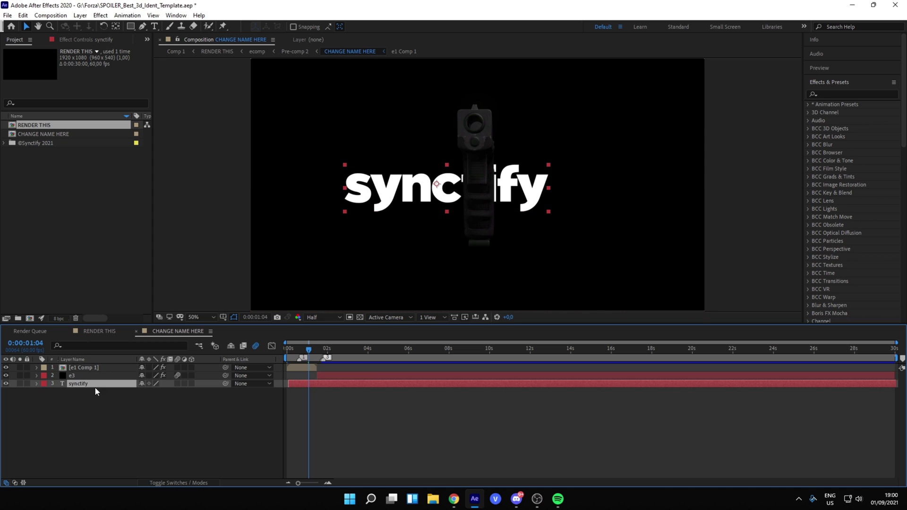
pyautogui.press('space')
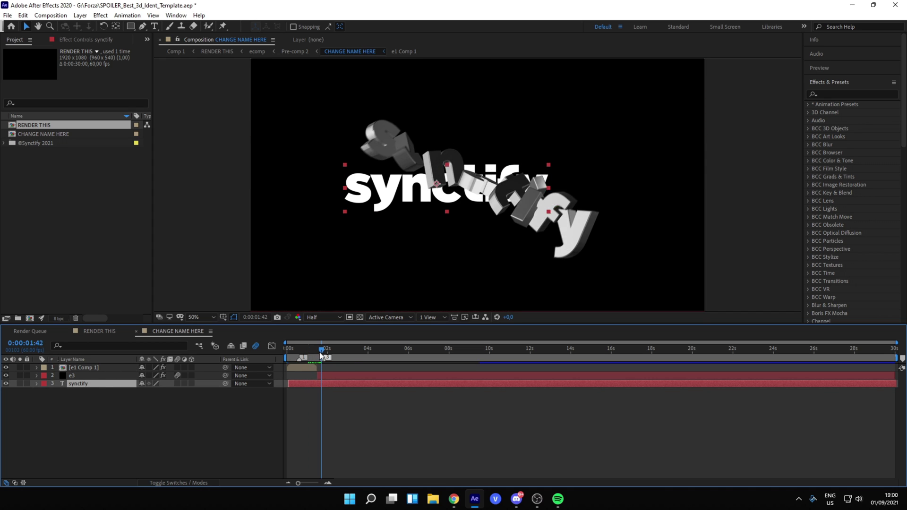
pyautogui.click(154, 27)
pyautogui.click(545, 186)
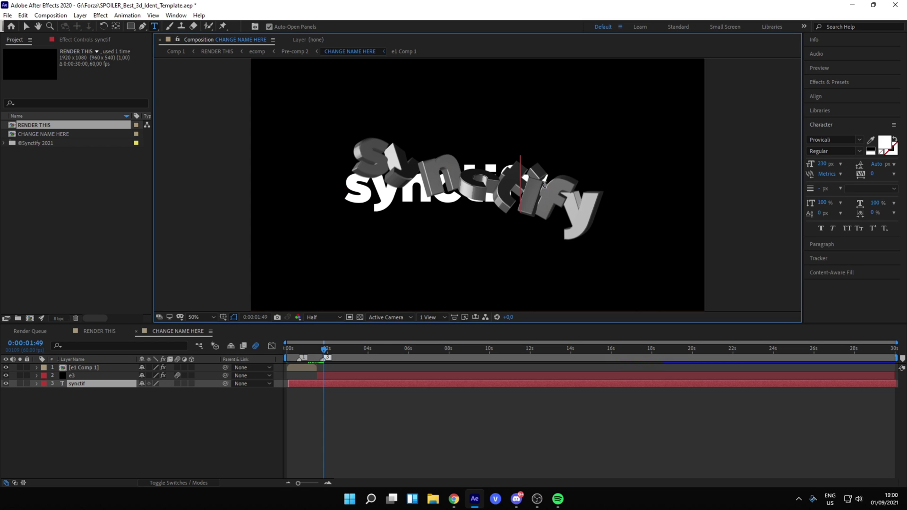
pyautogui.press('BackSpace')
pyautogui.write('n')
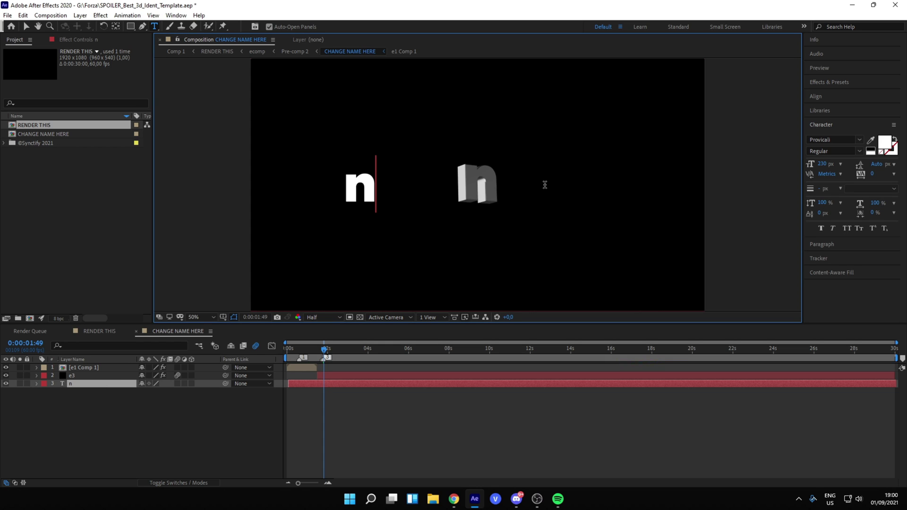
pyautogui.write('ame')
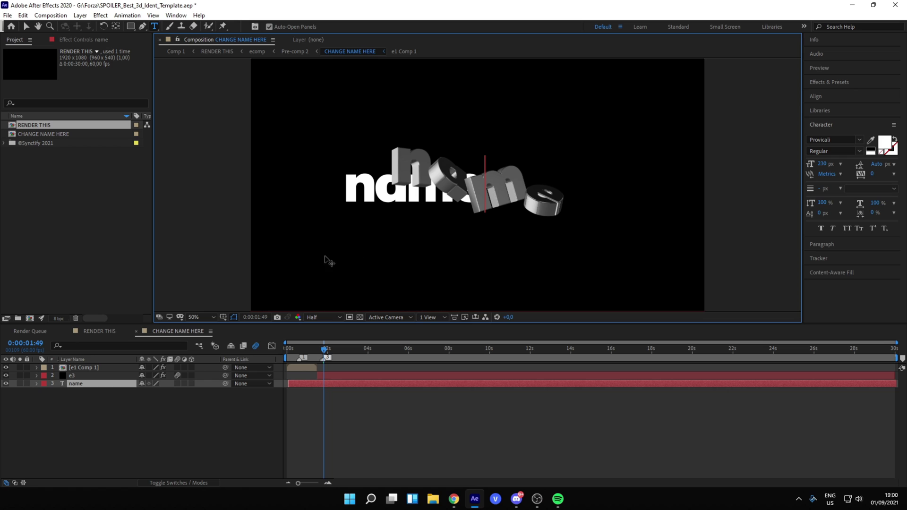
pyautogui.click(63, 387)
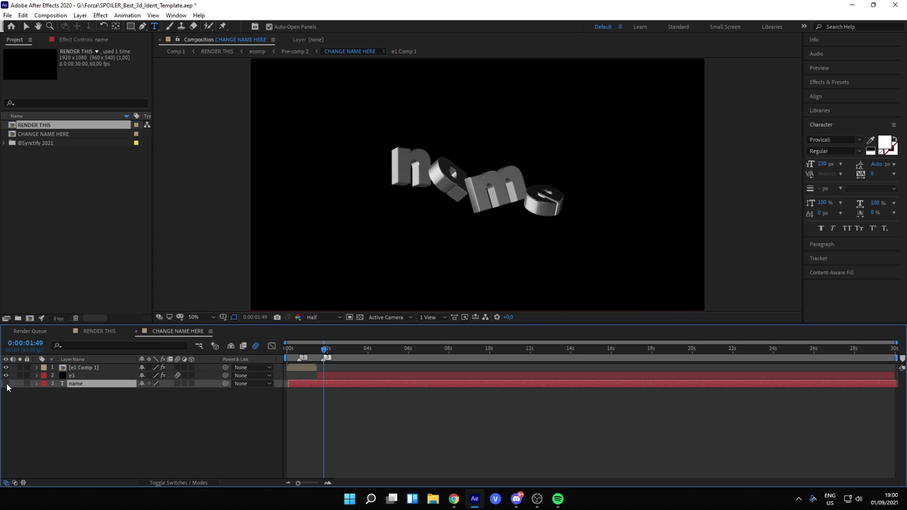
pyautogui.moveTo(328, 351)
pyautogui.mouseDown()
pyautogui.moveTo(298, 363)
pyautogui.moveTo(340, 396)
pyautogui.moveTo(293, 394)
pyautogui.mouseUp()
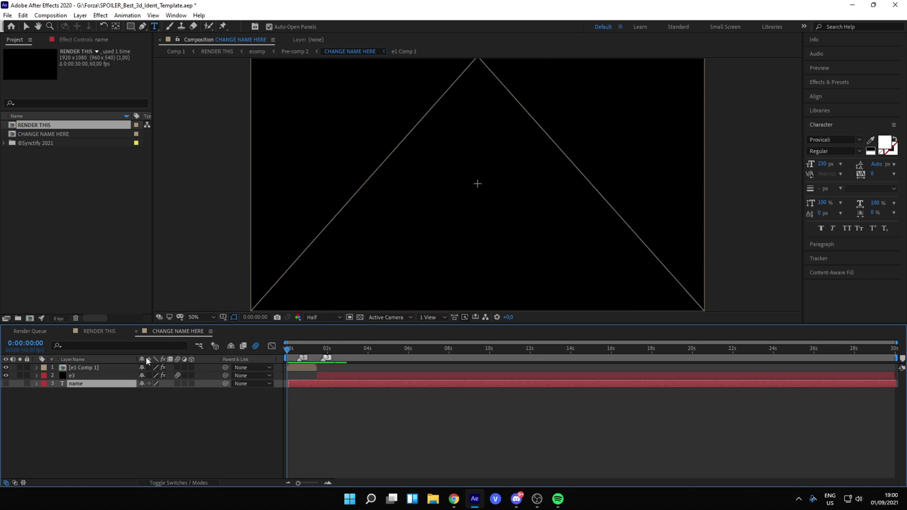
pyautogui.click(100, 331)
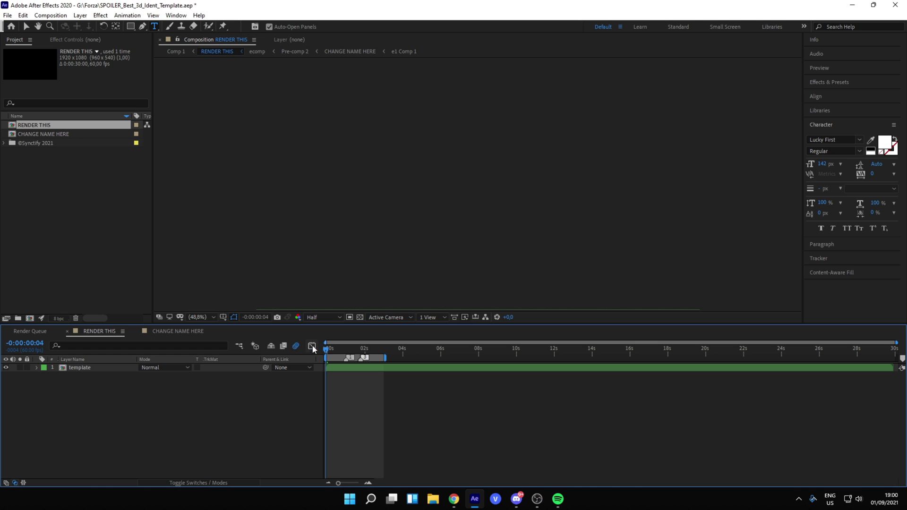
pyautogui.click(328, 351)
pyautogui.moveTo(334, 354); pyautogui.dragTo(340, 355)
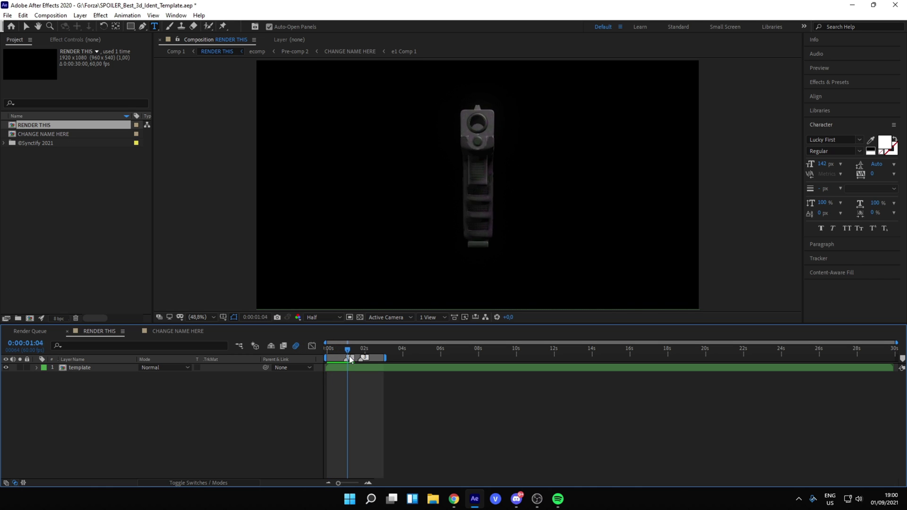
pyautogui.moveTo(349, 358)
pyautogui.mouseDown()
pyautogui.moveTo(374, 370)
pyautogui.moveTo(312, 358)
pyautogui.mouseUp()
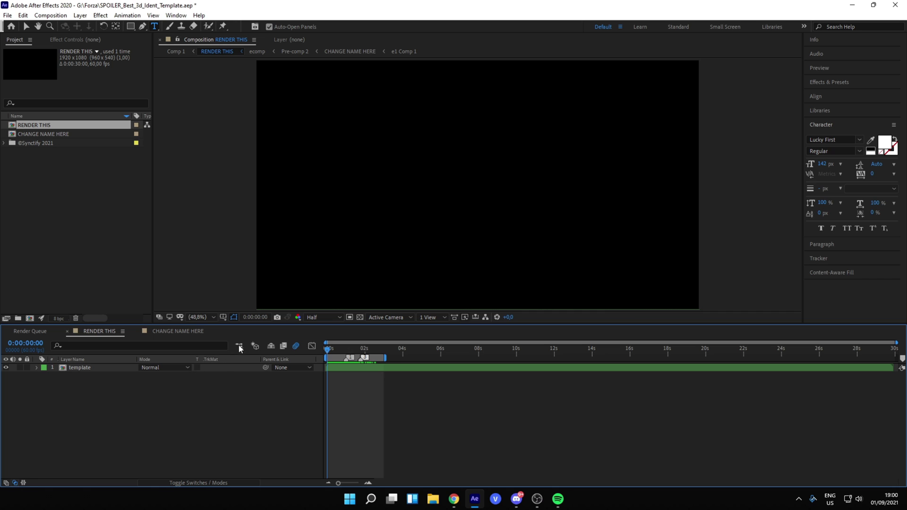
pyautogui.moveTo(329, 348)
pyautogui.mouseDown()
pyautogui.moveTo(367, 351)
pyautogui.moveTo(327, 361)
pyautogui.mouseUp()
pyautogui.click(362, 317)
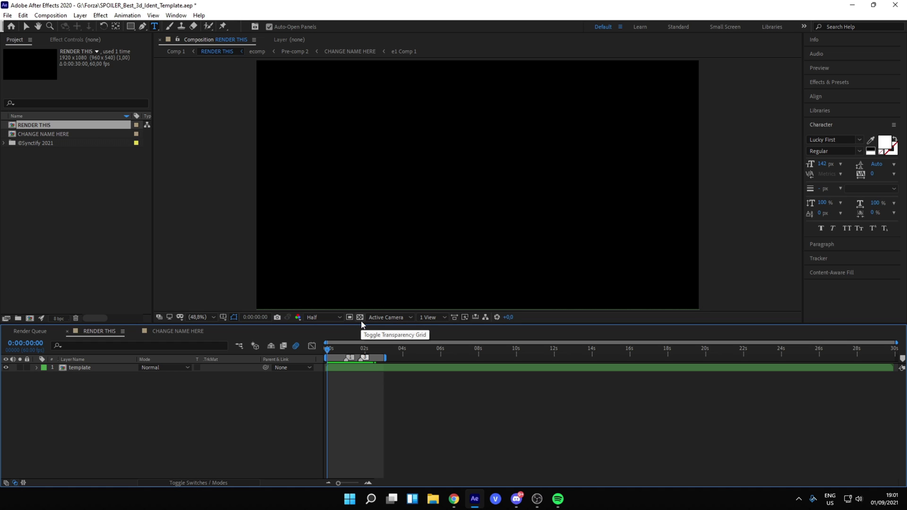
# Turn on the transparency grid and add RENDER THIS to the render queue
pyautogui.click(360, 318)
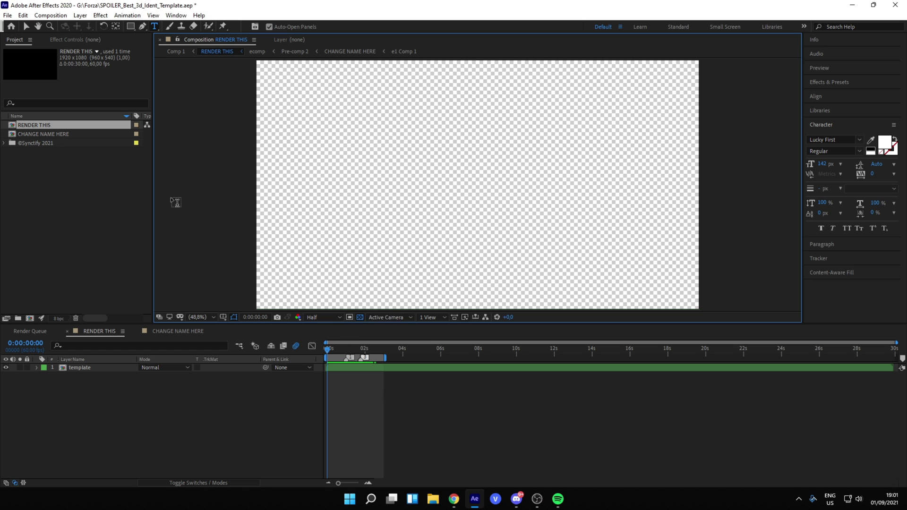
pyautogui.click(7, 15)
pyautogui.moveTo(79, 160)
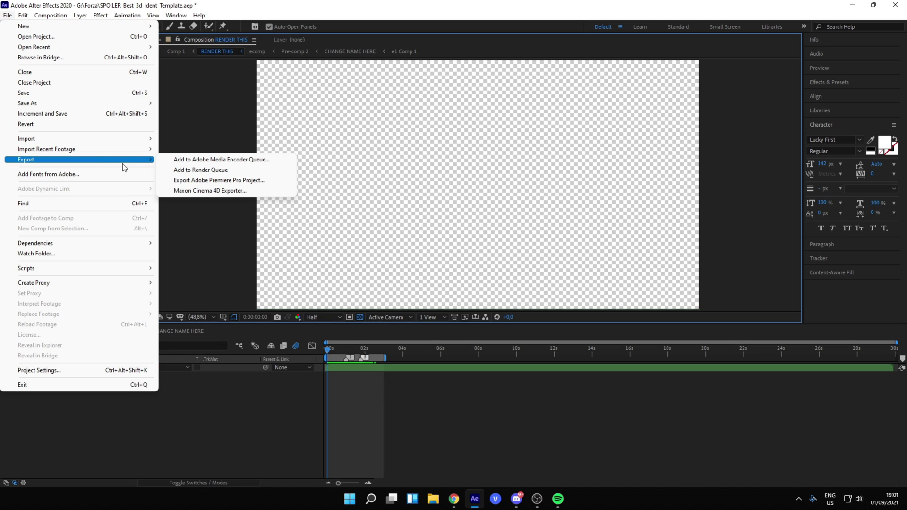
pyautogui.click(196, 171)
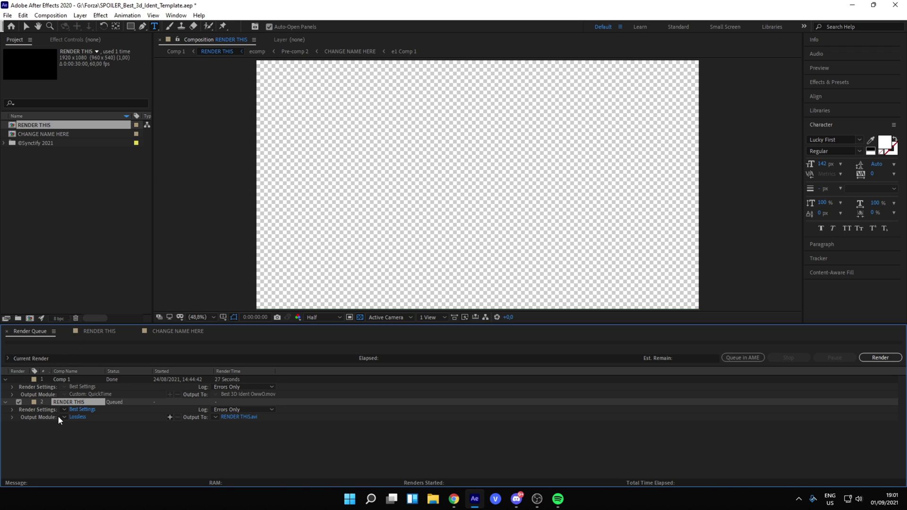
# Set the output module to AVI with RGB + Alpha channels
pyautogui.click(75, 418)
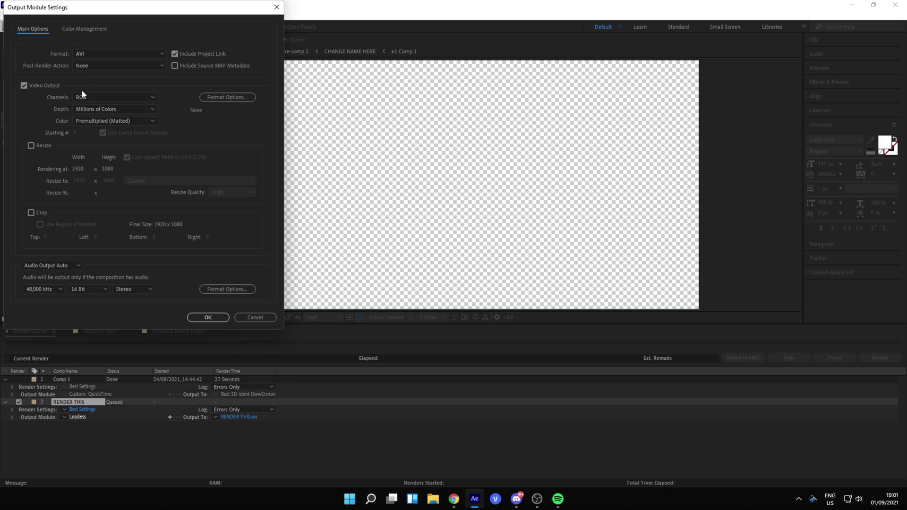
pyautogui.click(81, 99)
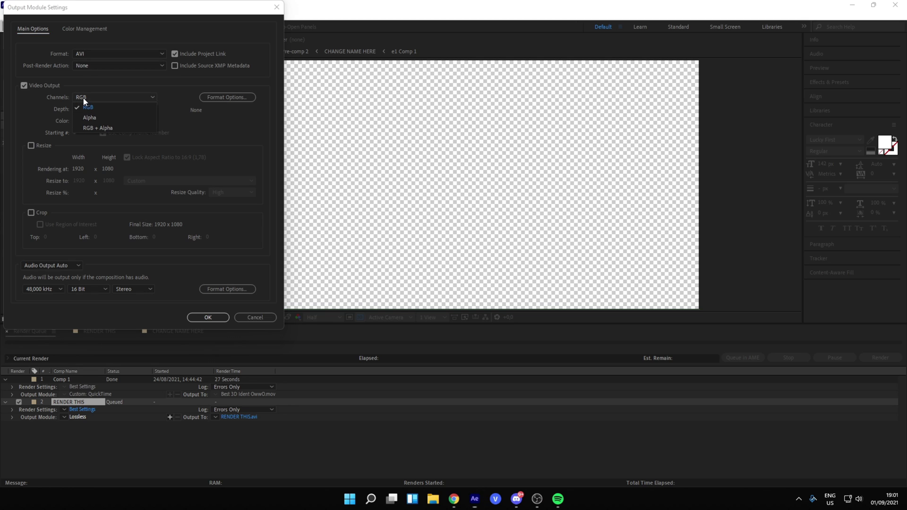
pyautogui.click(93, 126)
pyautogui.click(207, 318)
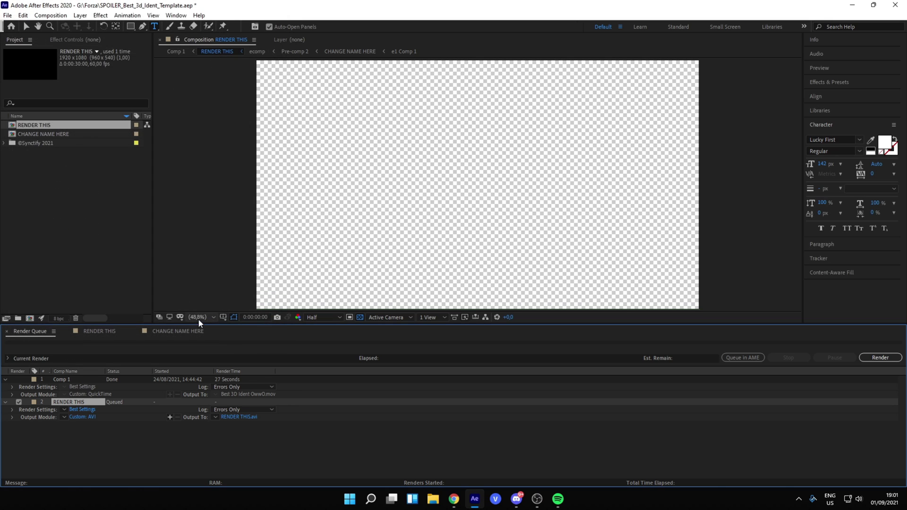
pyautogui.click(238, 418)
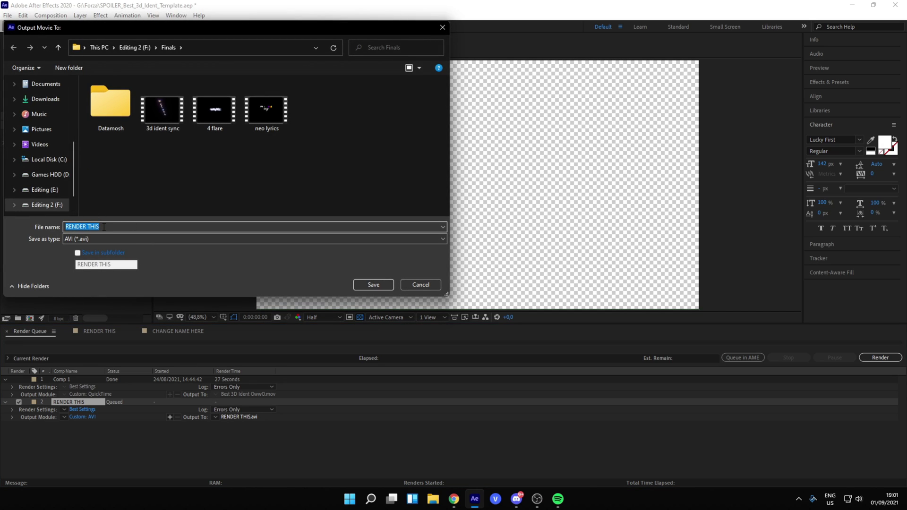
pyautogui.write('T')
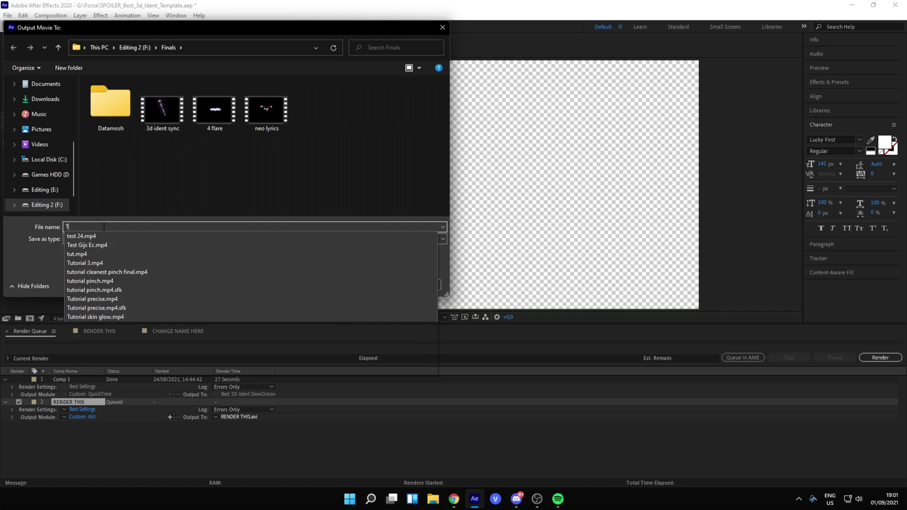
pyautogui.write('utorial 3d ident')
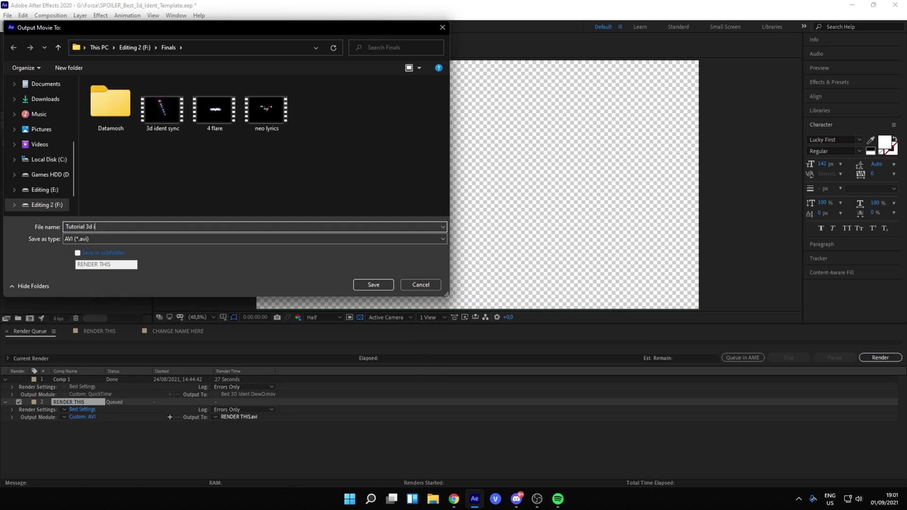
# Name the output file Tutorial 3d ident.avi and save it
pyautogui.click(374, 285)
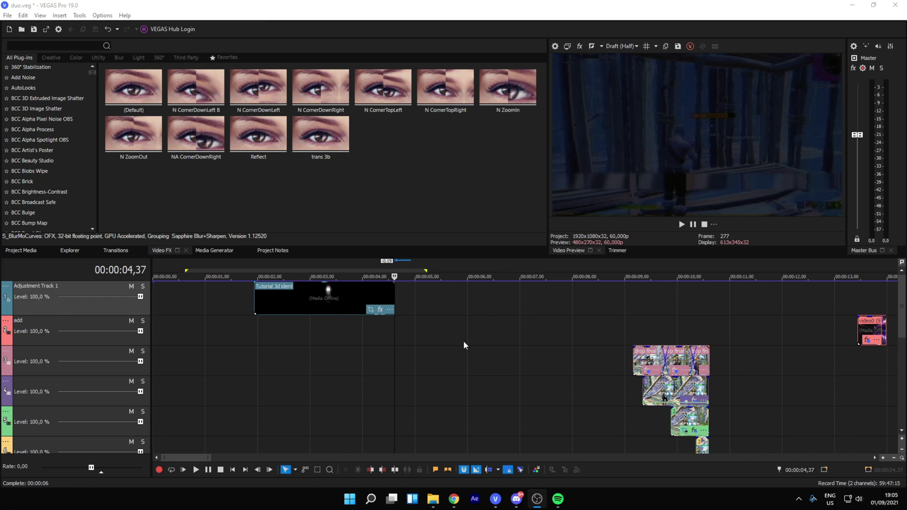
pyautogui.moveTo(903, 330); pyautogui.dragTo(892, 363)
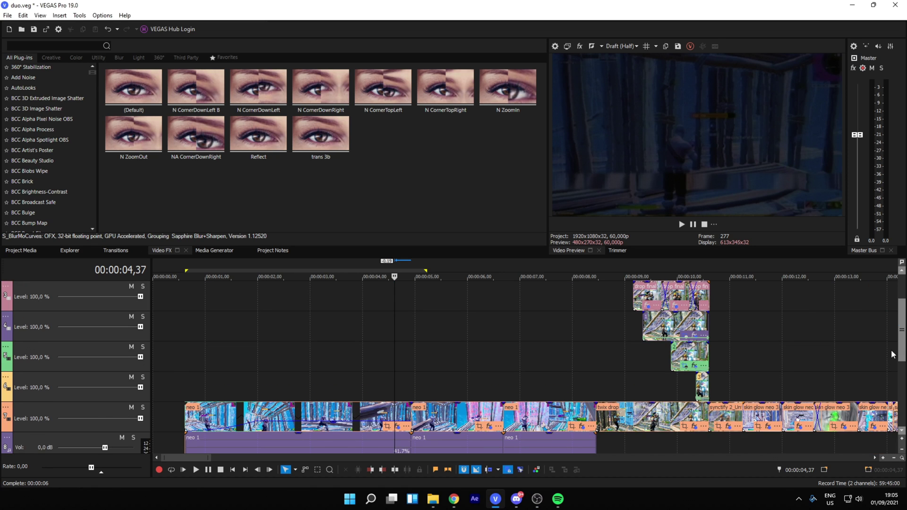
# Move the ident clip to end at 4.56 seconds and extend its start to about 1.55 seconds
pyautogui.click(410, 355)
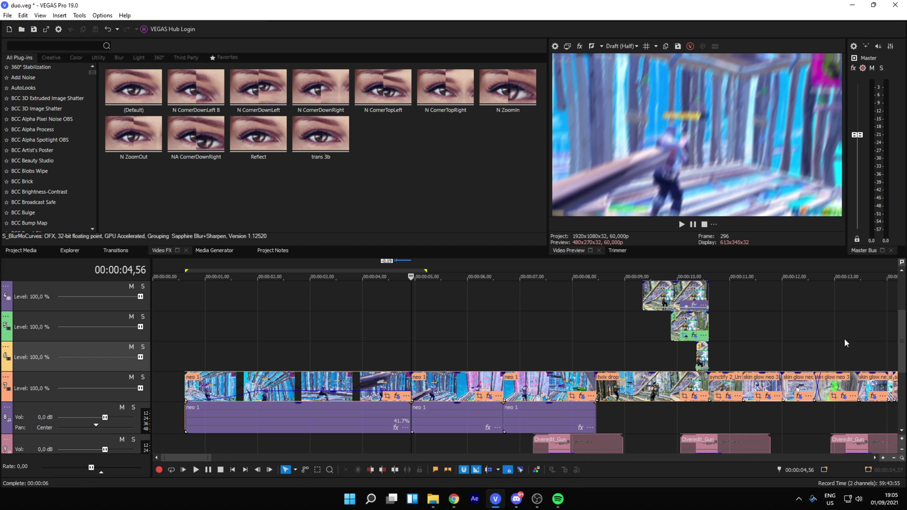
pyautogui.moveTo(902, 357); pyautogui.dragTo(903, 283)
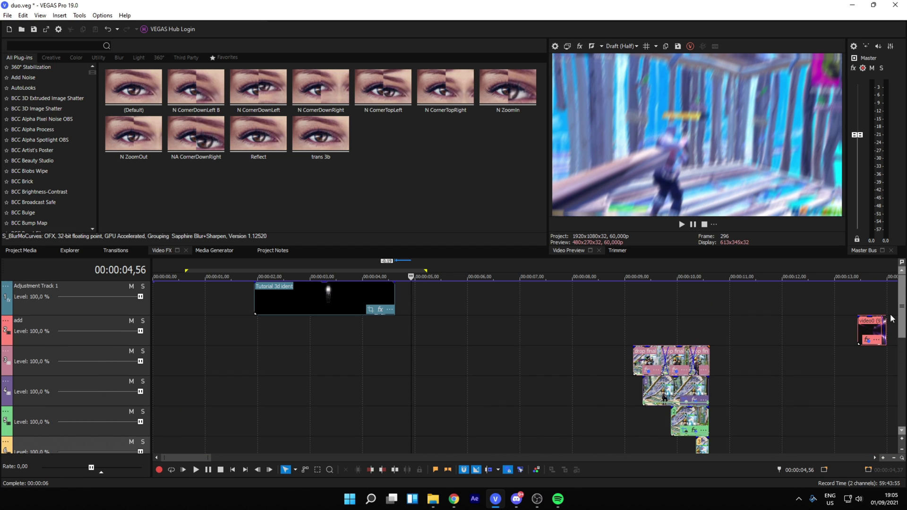
pyautogui.moveTo(345, 299); pyautogui.dragTo(361, 300)
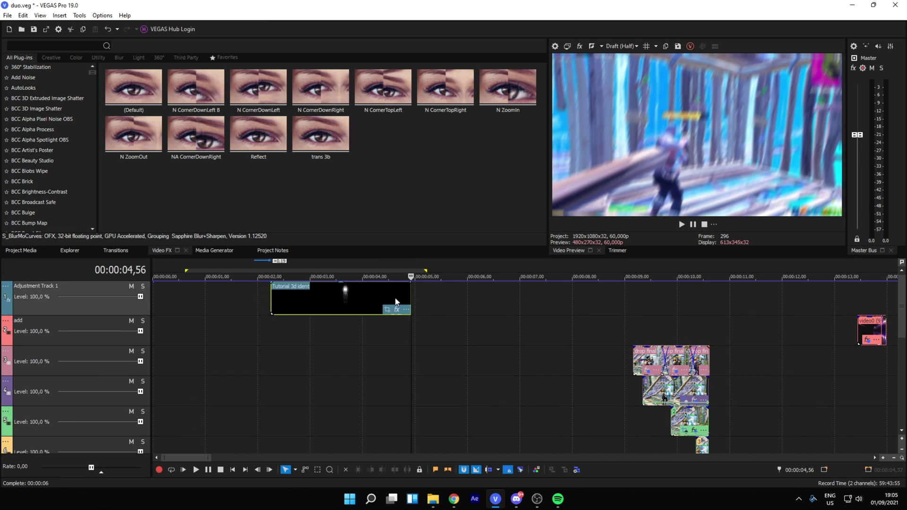
pyautogui.click(361, 300)
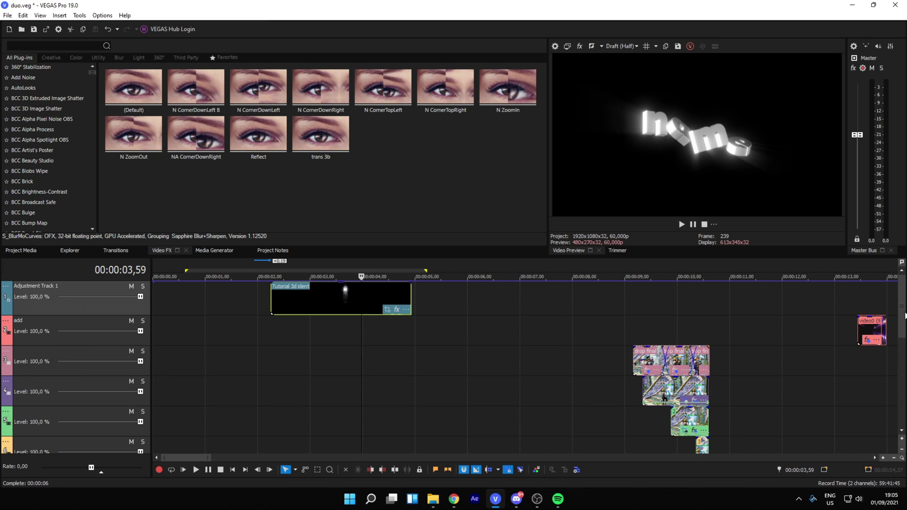
pyautogui.scroll(-5, 497, 354)
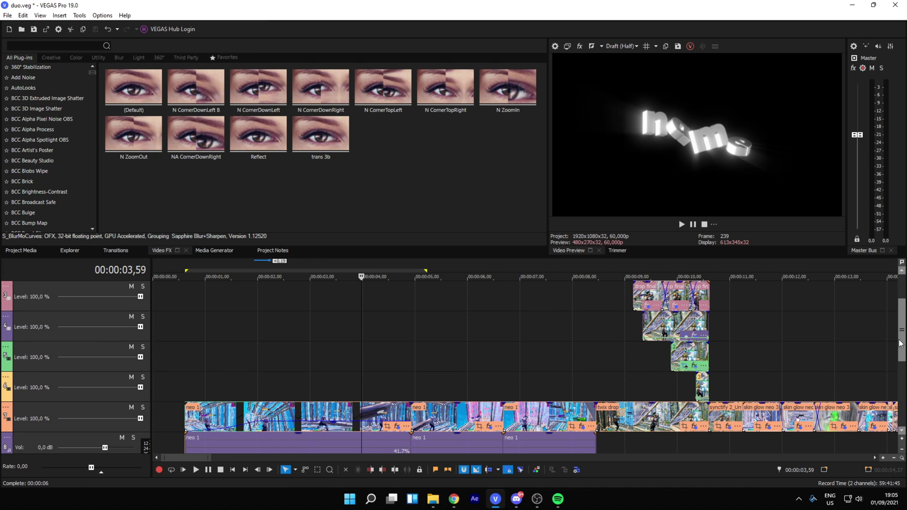
pyautogui.click(255, 394)
pyautogui.moveTo(901, 341); pyautogui.dragTo(896, 305)
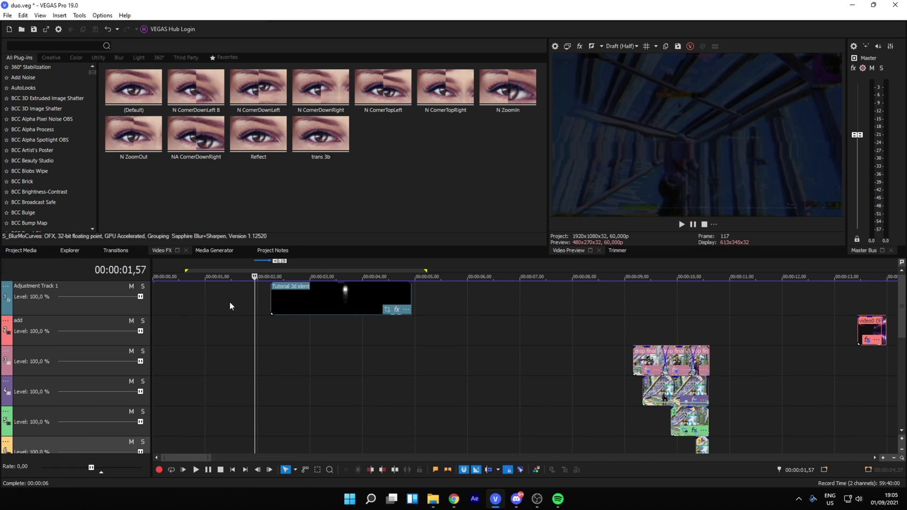
pyautogui.moveTo(272, 306); pyautogui.dragTo(256, 306)
pyautogui.rightClick(304, 309)
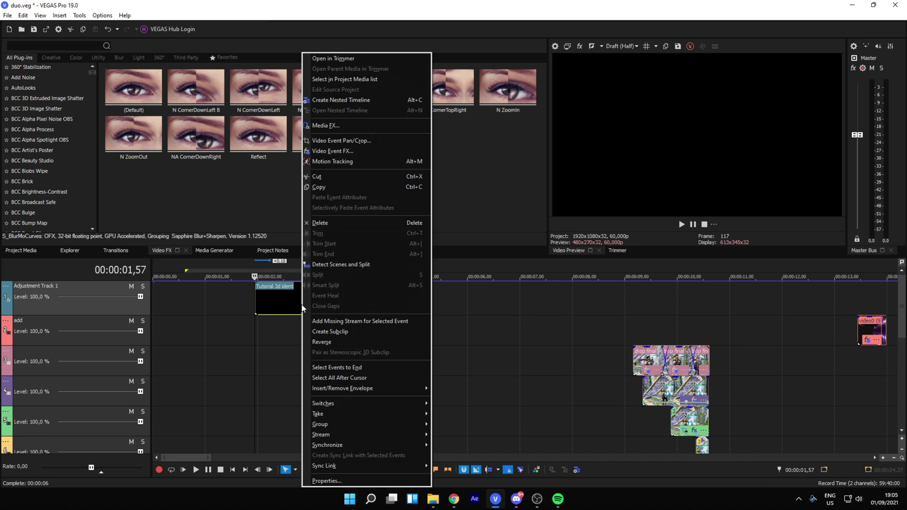
# Set the ident clip's alpha channel to Premultiplied (dirty) and loop the region over it
pyautogui.click(277, 308)
pyautogui.rightClick(299, 305)
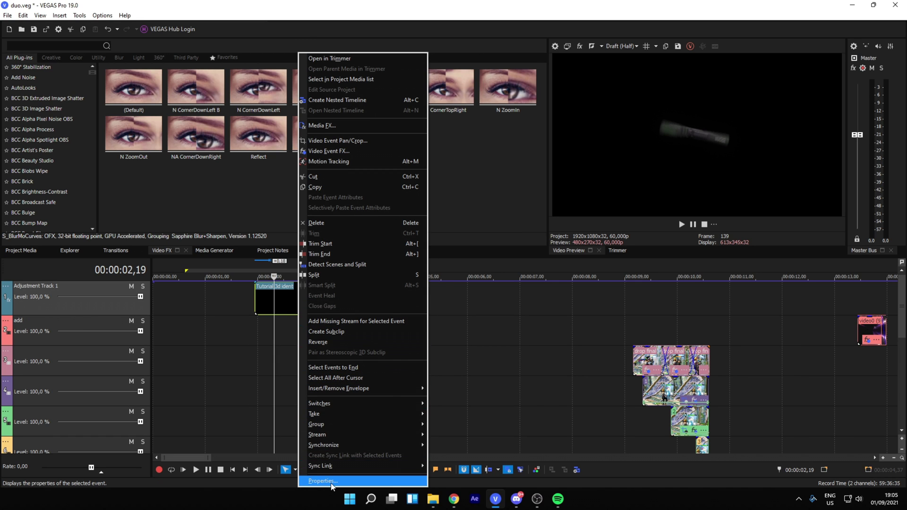
pyautogui.click(321, 481)
pyautogui.click(408, 84)
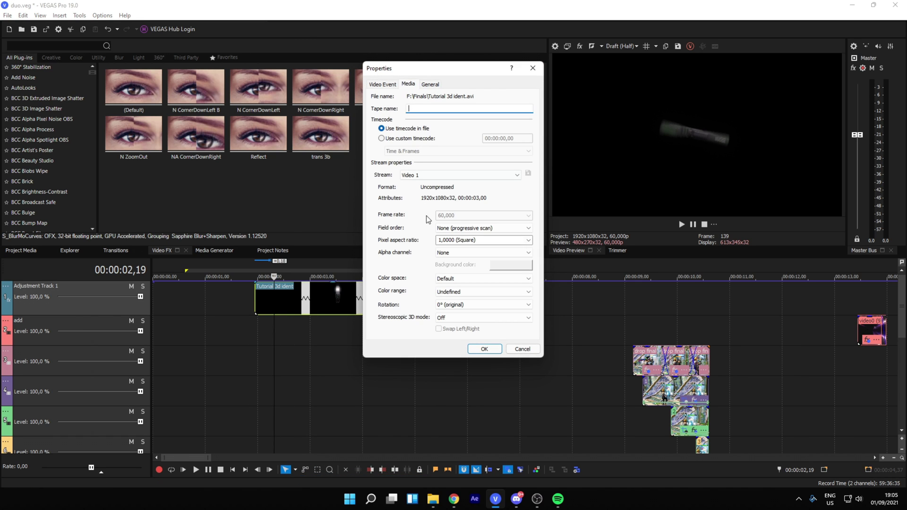
pyautogui.click(483, 252)
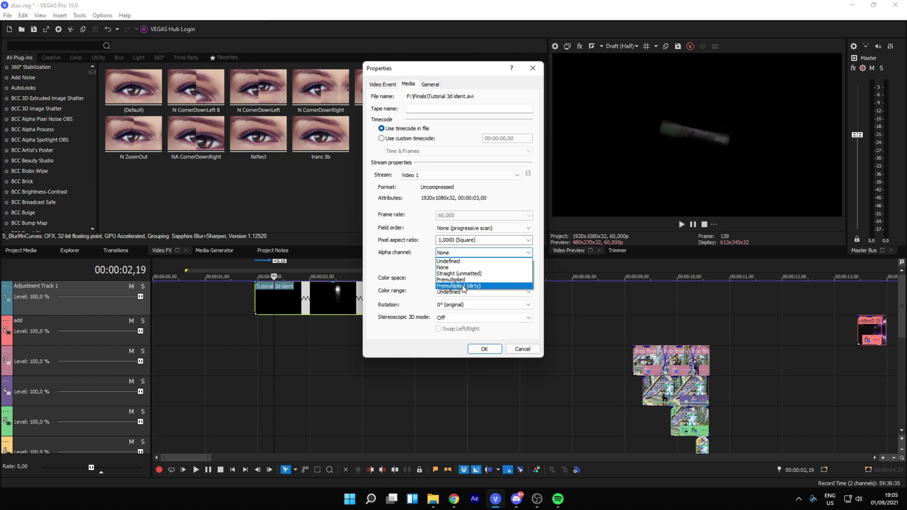
pyautogui.click(466, 288)
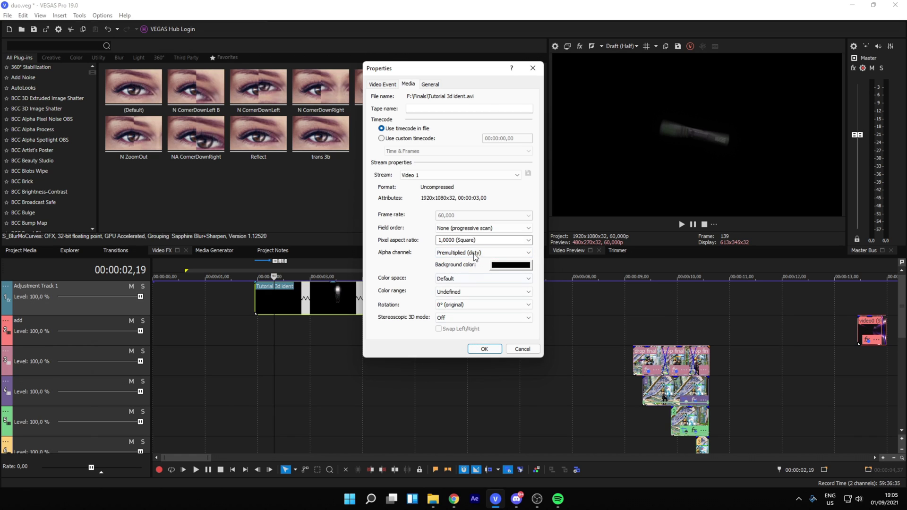
pyautogui.click(485, 349)
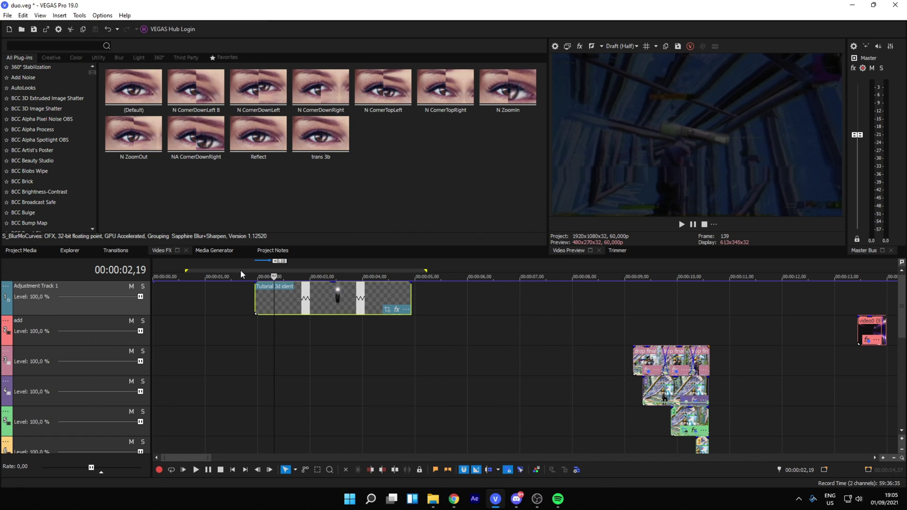
pyautogui.moveTo(238, 275); pyautogui.dragTo(432, 278)
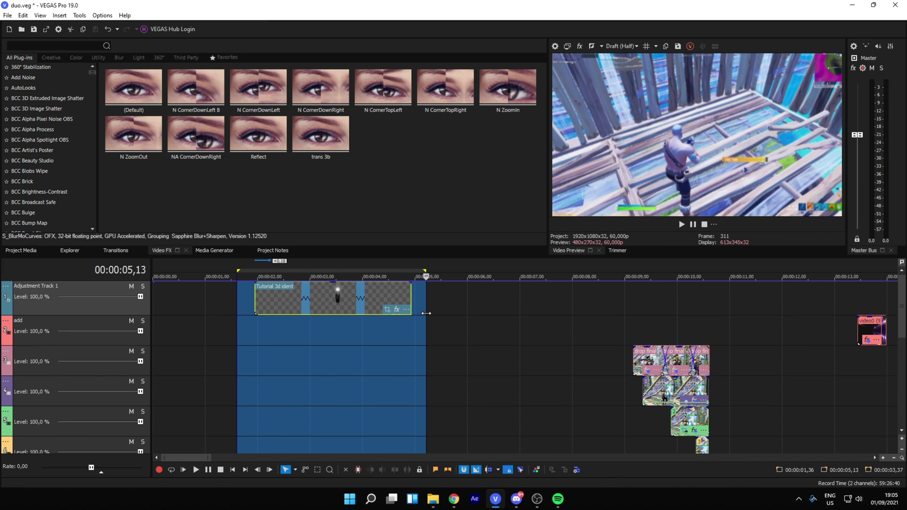